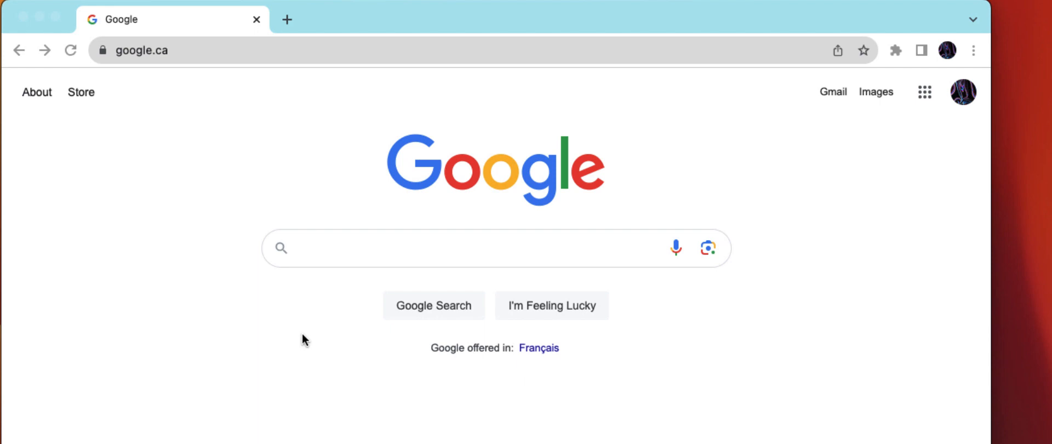
# - Search Google for "pgadmin download" and open the Download page on pgadmin.org
pyautogui.click(320, 245)
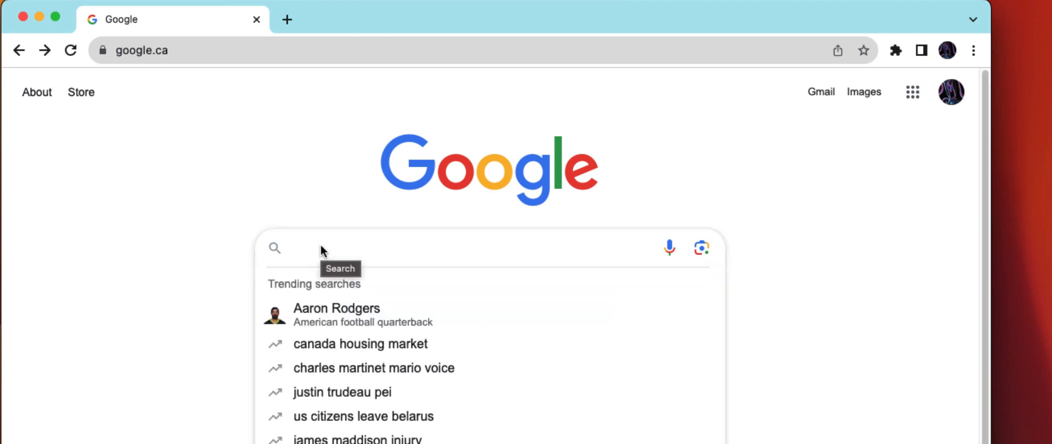
pyautogui.write('pgadmin')
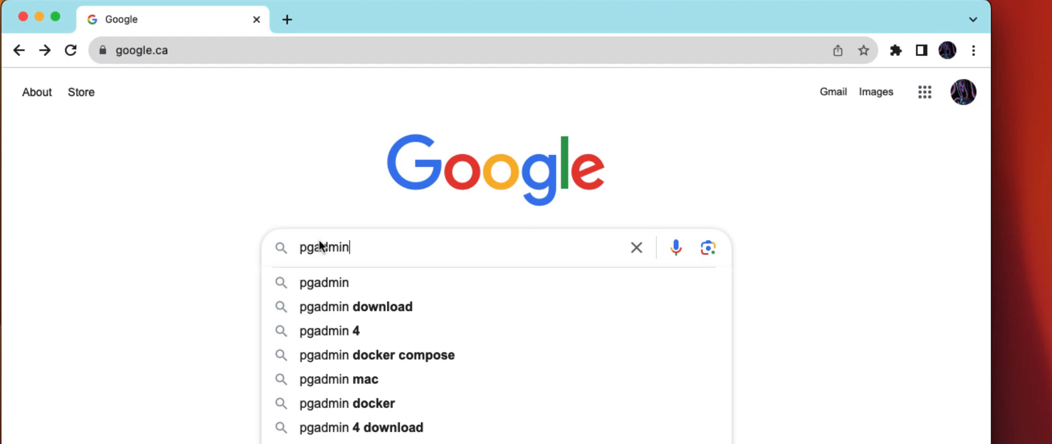
pyautogui.click(340, 306)
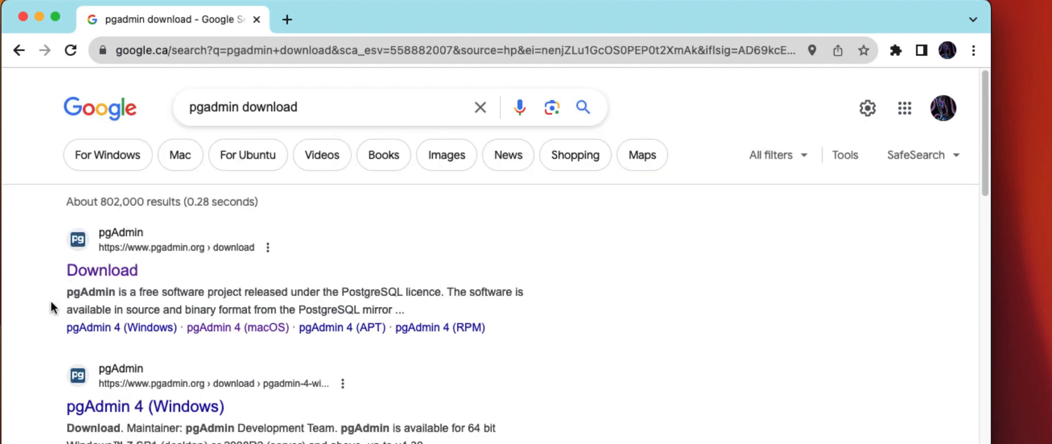
pyautogui.click(108, 272)
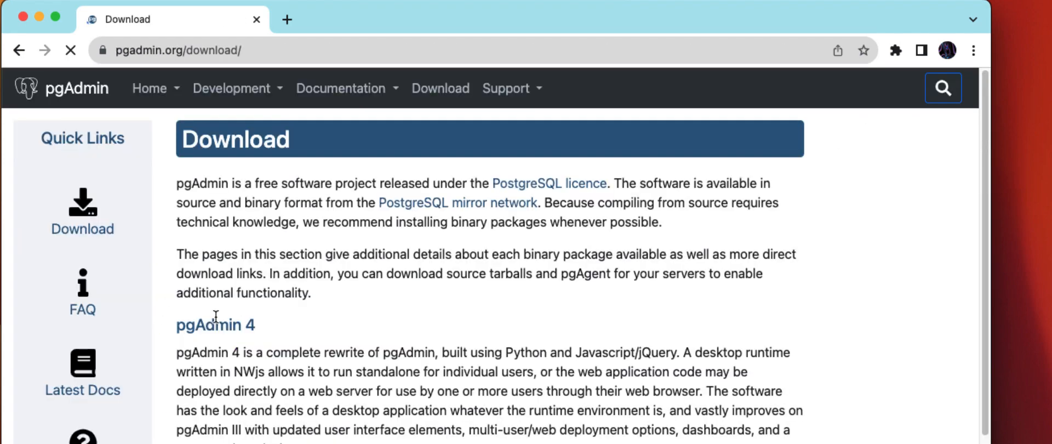
# - Examine the pgAdmin 4 releases offered for Windows and for macOS
pyautogui.scroll(-3, 216, 314)
pyautogui.scroll(2, 215, 314)
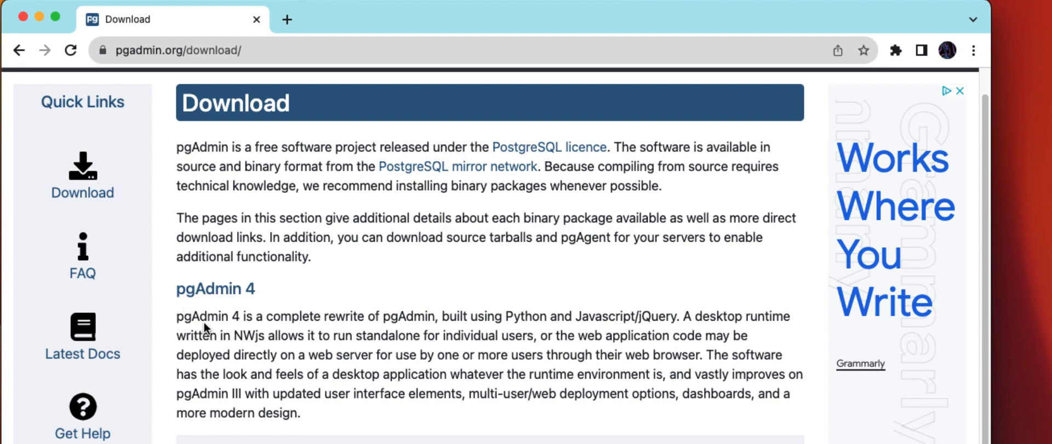
pyautogui.scroll(-3, 274, 329)
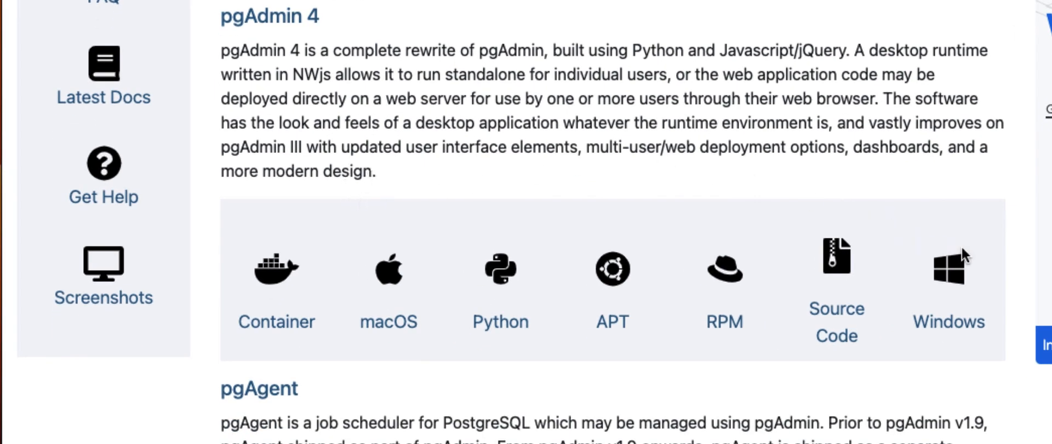
pyautogui.click(946, 272)
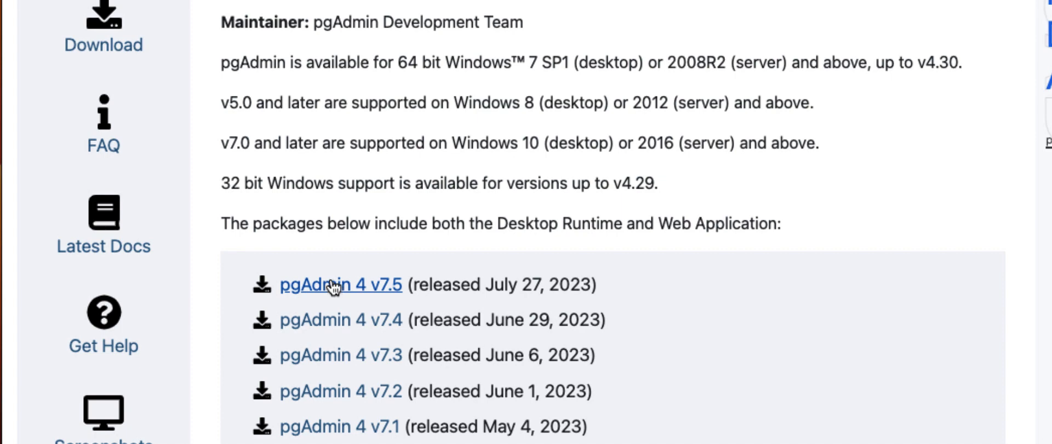
pyautogui.scroll(-2, 340, 268)
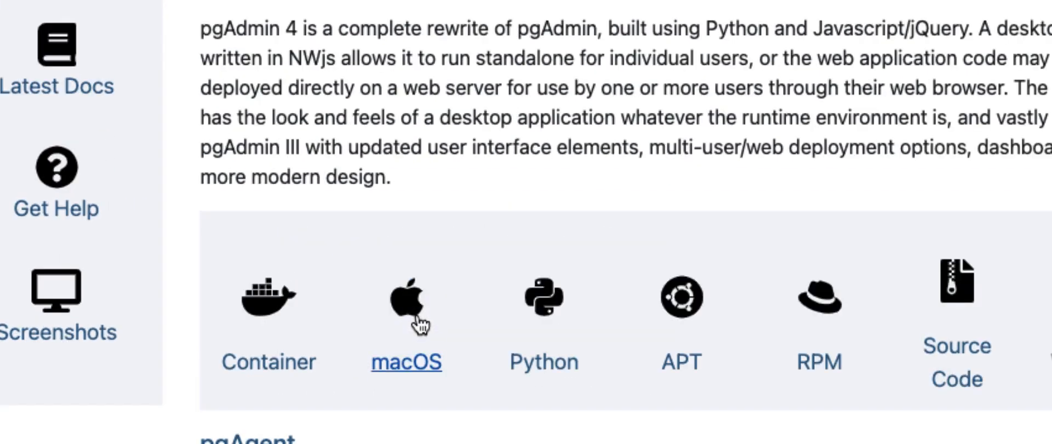
pyautogui.click(417, 318)
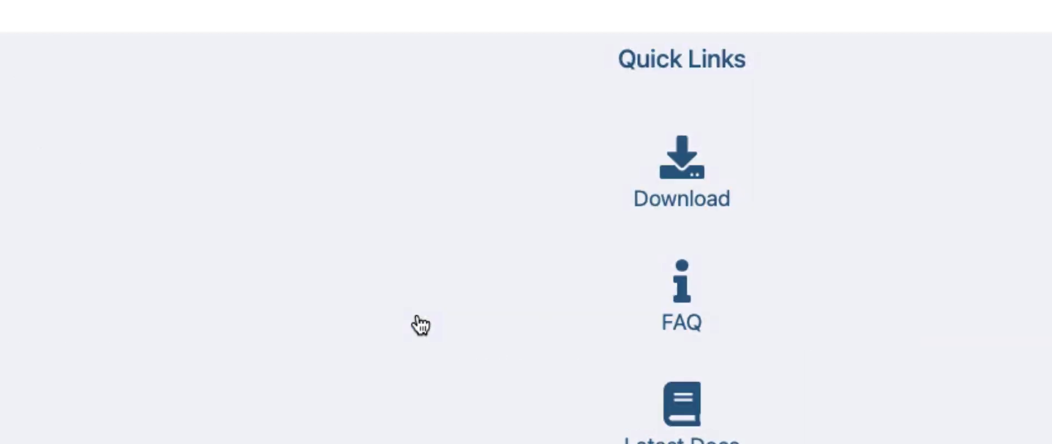
pyautogui.scroll(-1, 395, 293)
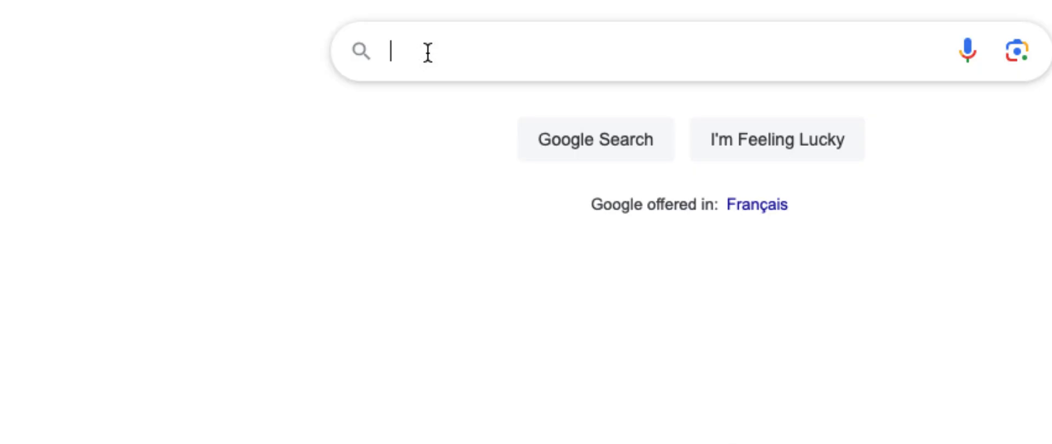
# - Search Google for "postgresql download" and open the PostgreSQL Downloads page on postgresql.org
pyautogui.click(436, 34)
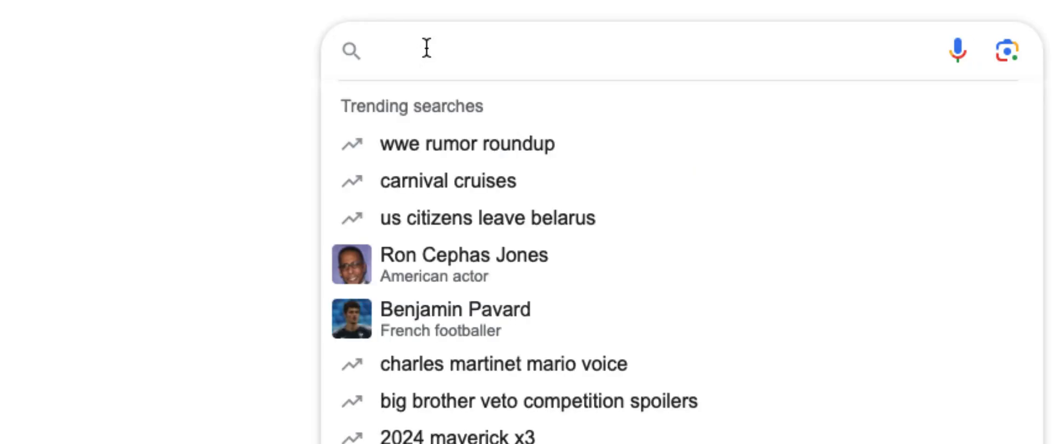
pyautogui.click(253, 44)
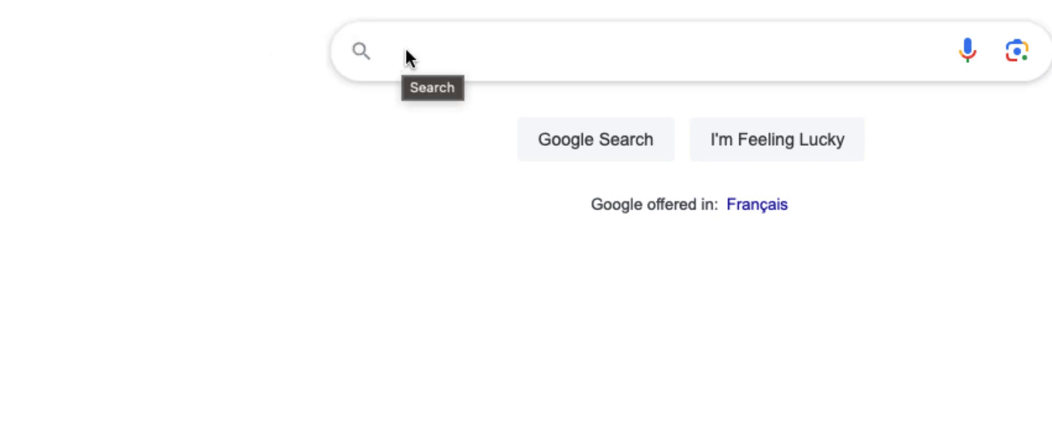
pyautogui.click(433, 54)
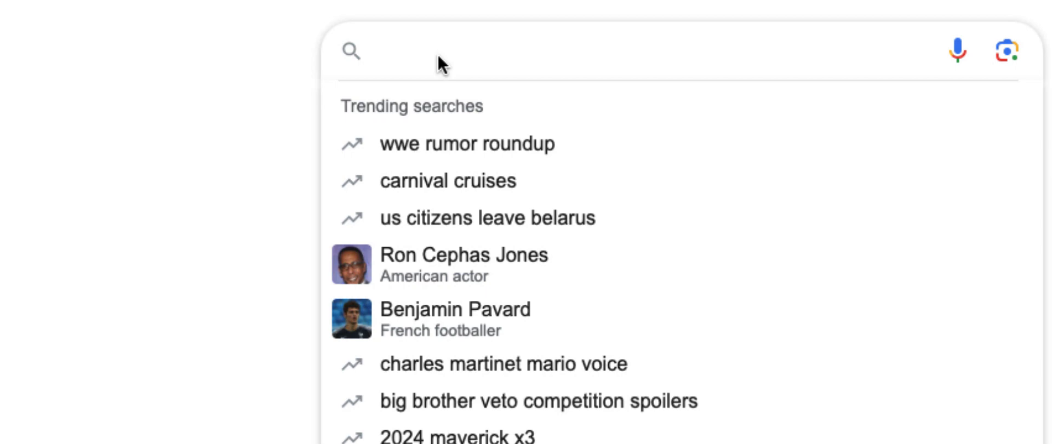
pyautogui.write('postgr')
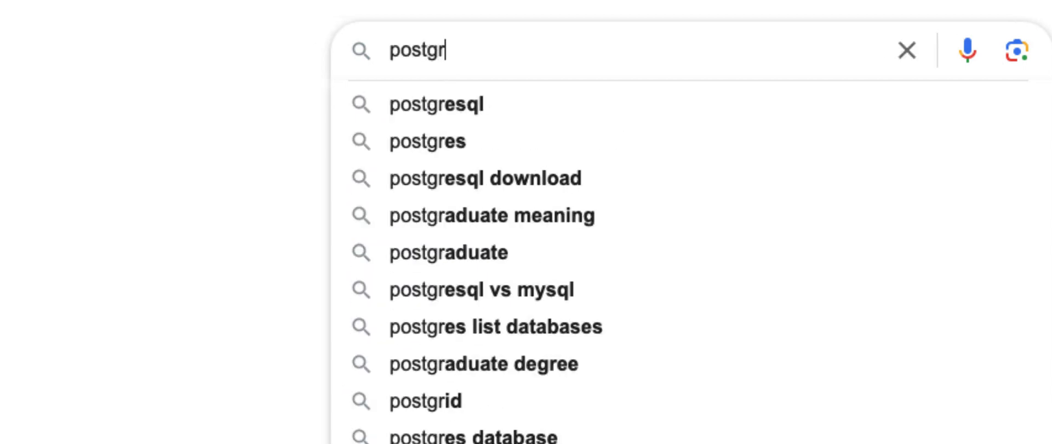
pyautogui.click(487, 176)
pyautogui.scroll(-5, 547, 164)
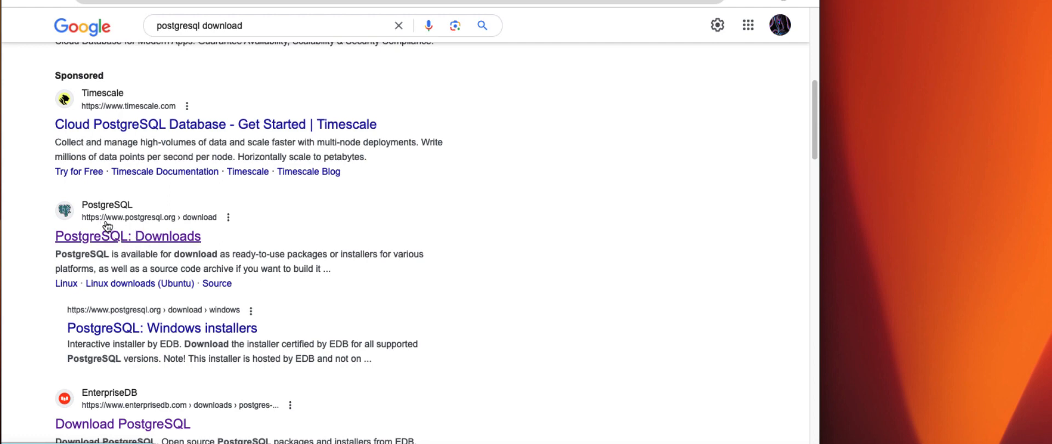
pyautogui.click(110, 237)
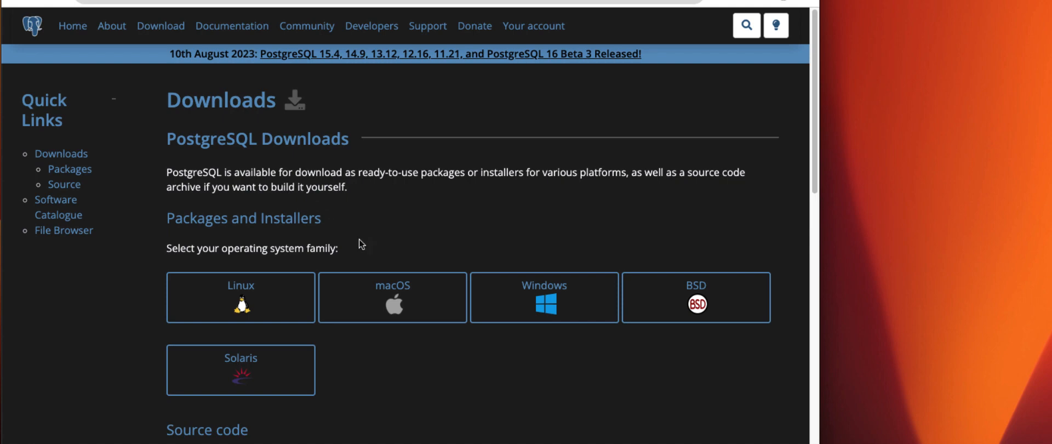
# - Open the macOS packages page and follow the interactive installer link to EDB's PostgreSQL version list
pyautogui.click(388, 300)
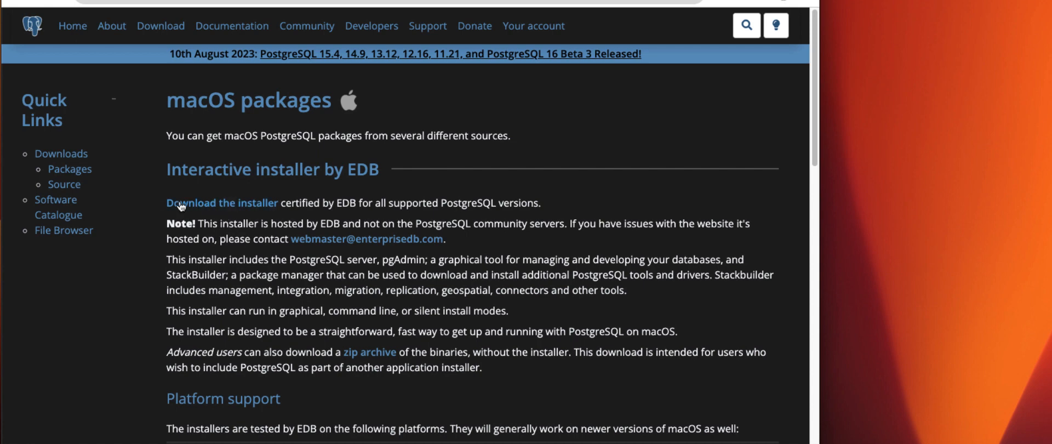
pyautogui.click(250, 202)
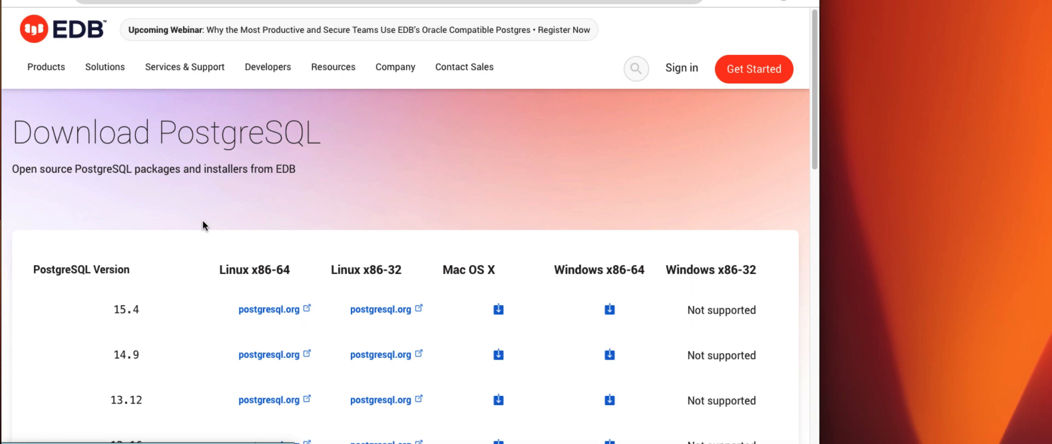
pyautogui.scroll(-3, 242, 244)
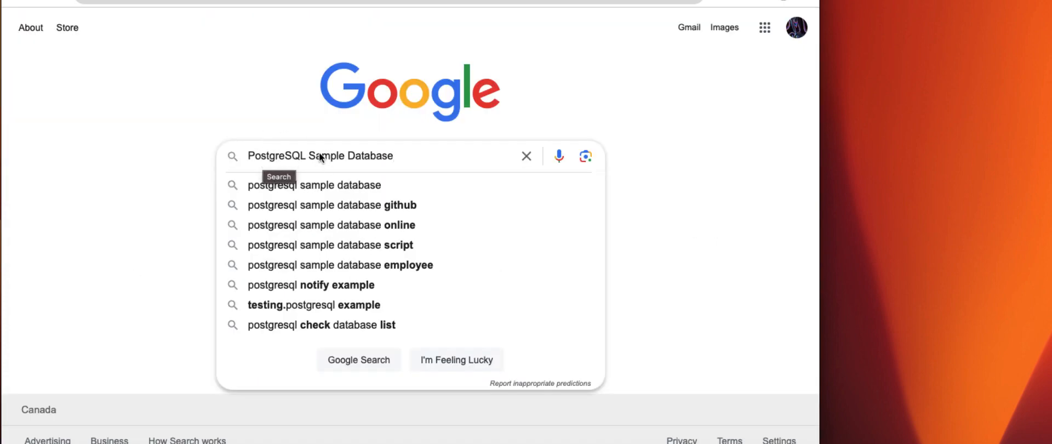
# - Search Google for "PostgreSQL Sample Database" and open the PostgreSQL Tutorial result
pyautogui.press('Return')
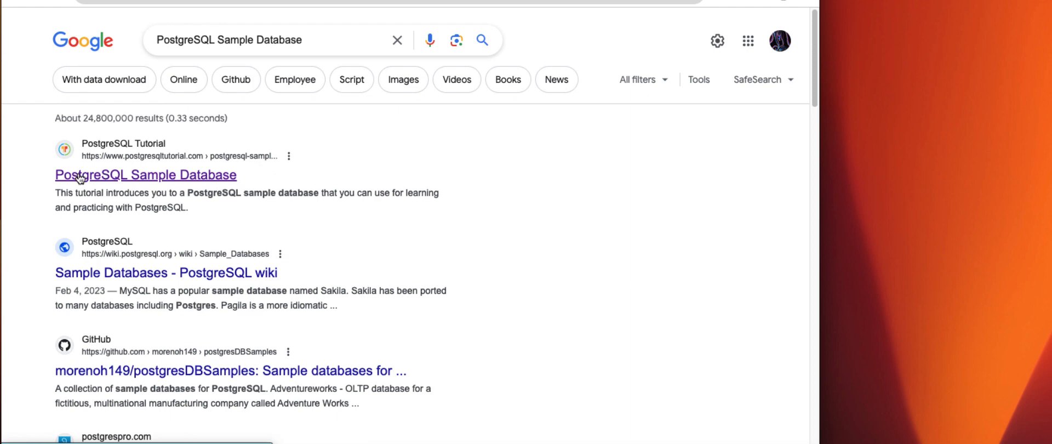
pyautogui.click(80, 177)
pyautogui.scroll(-2, 235, 270)
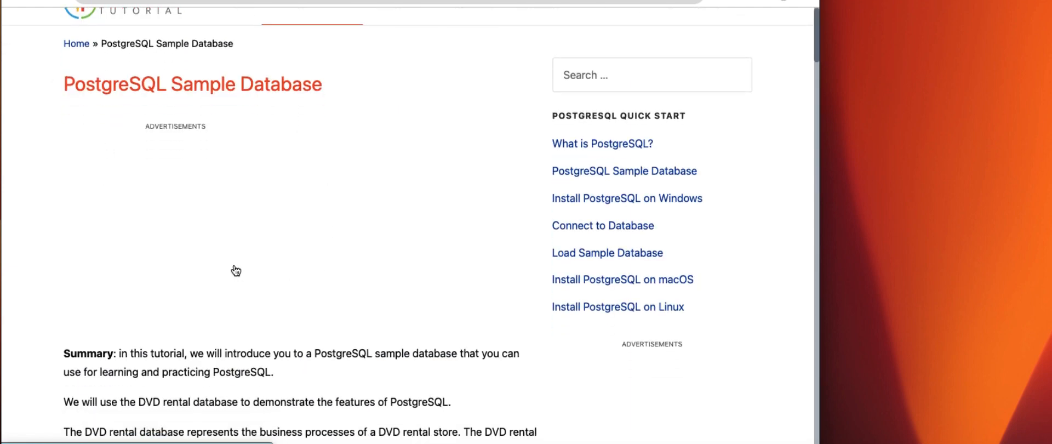
# - Review the DVD rental database's diagram, tables and download section, and highlight the note on extracting dvdrental.zip to dvdrental.tar
pyautogui.scroll(-10, 236, 270)
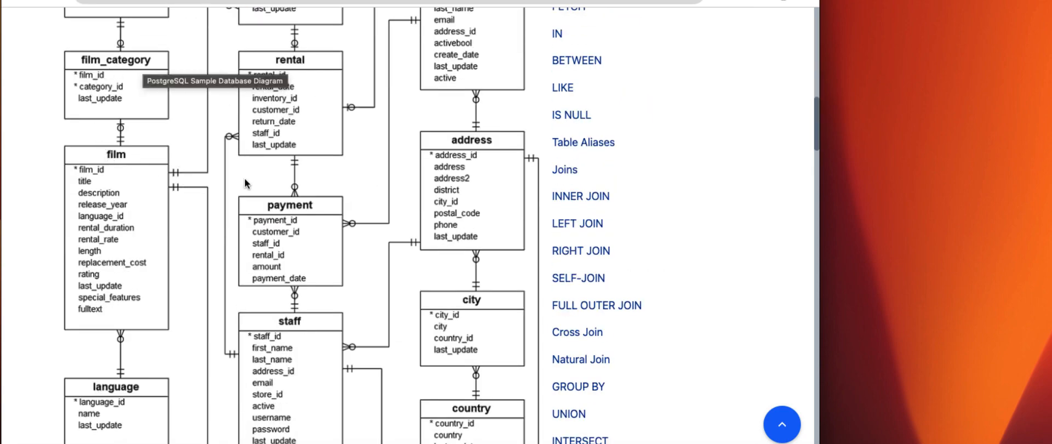
pyautogui.scroll(-10, 232, 191)
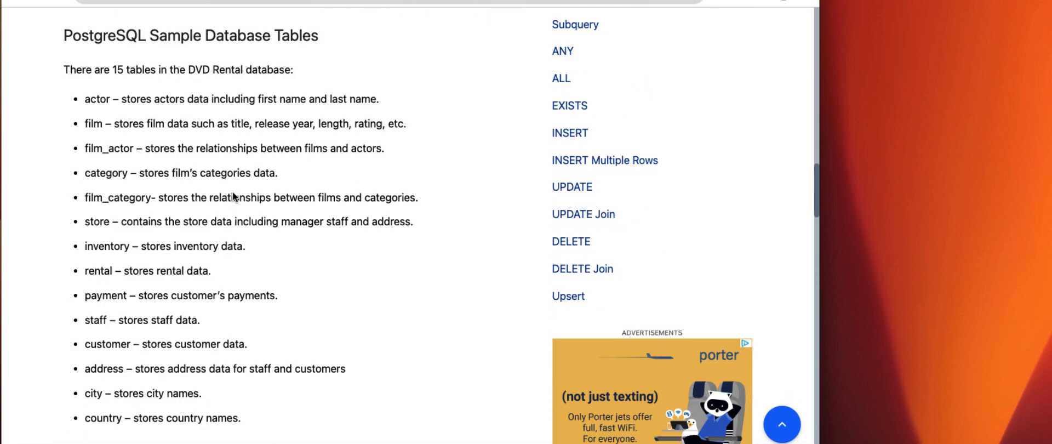
pyautogui.scroll(-6, 233, 195)
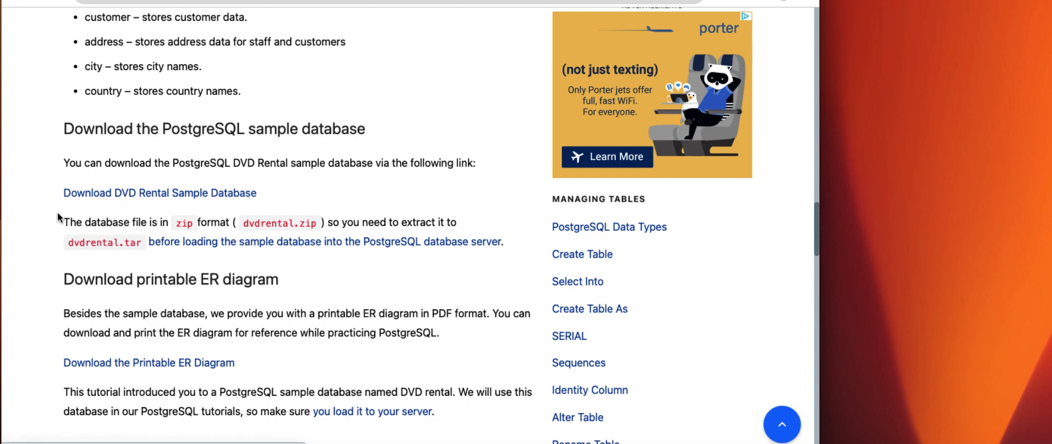
pyautogui.moveTo(62, 222); pyautogui.dragTo(513, 241)
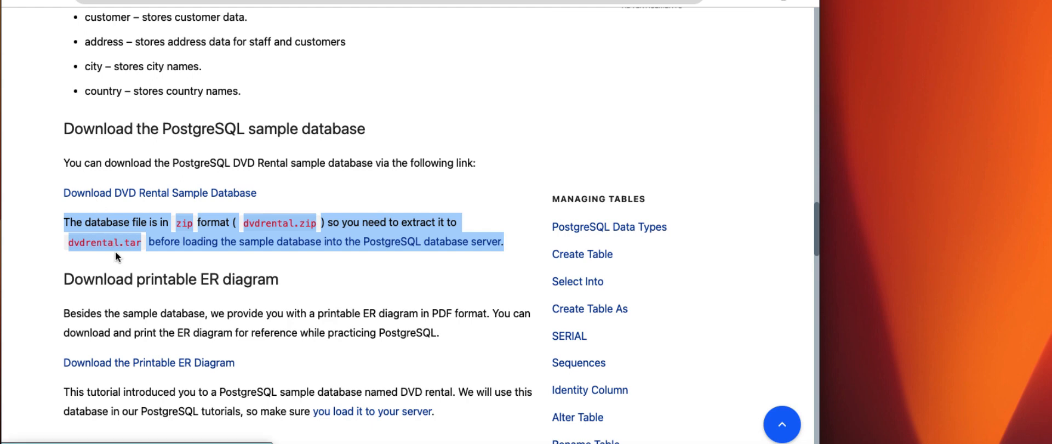
pyautogui.click(720, 1)
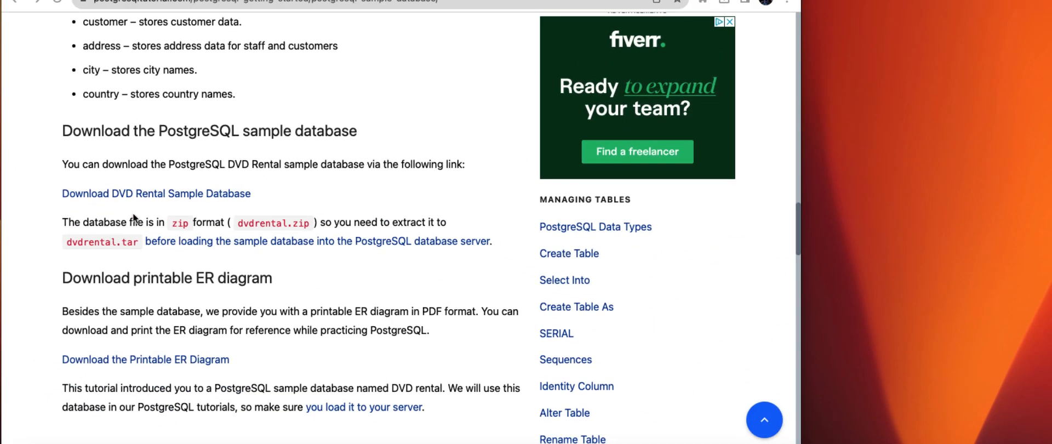
# - Switch to Terminal and enter the extraction command "tar -zxvf dvdrental.zip" at the prompt
pyautogui.press('super+space')
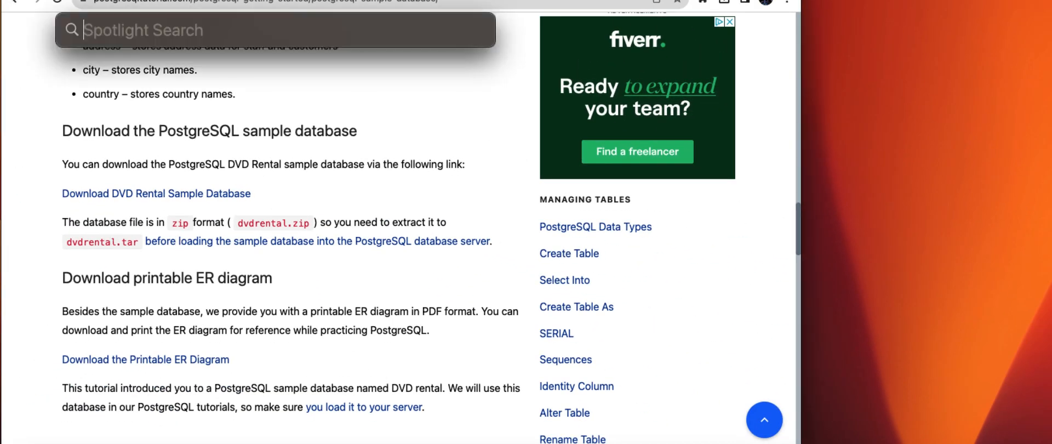
pyautogui.write('terminal')
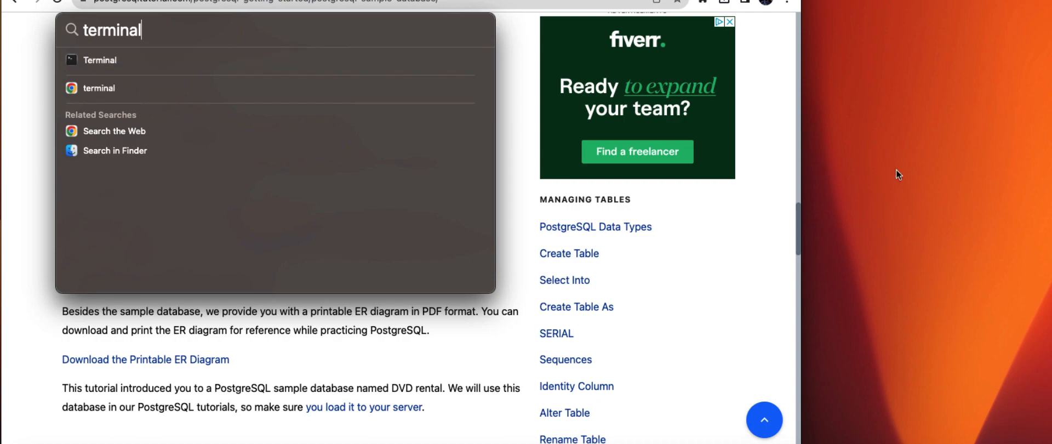
pyautogui.press('Return')
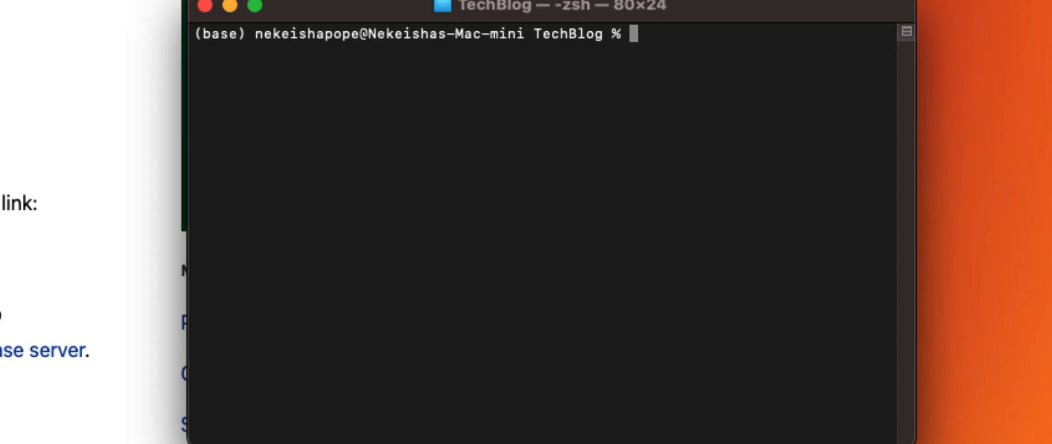
pyautogui.write('tar')
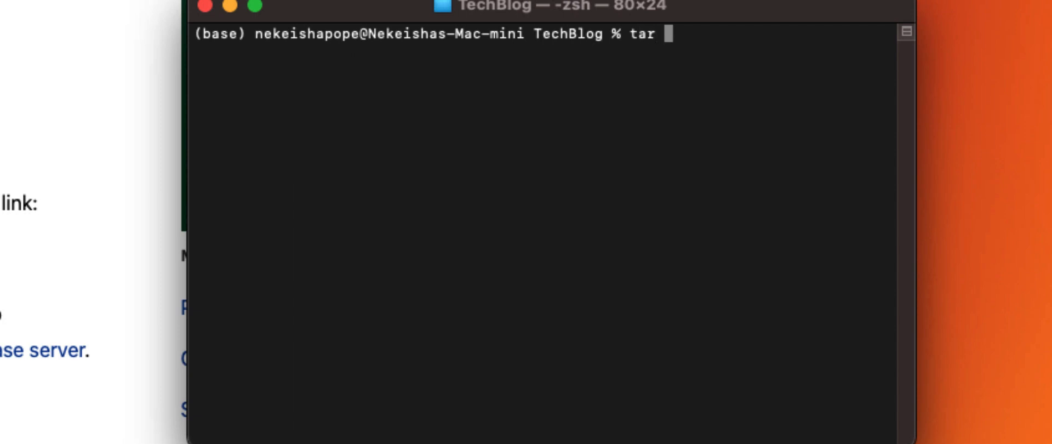
pyautogui.write(' -zx')
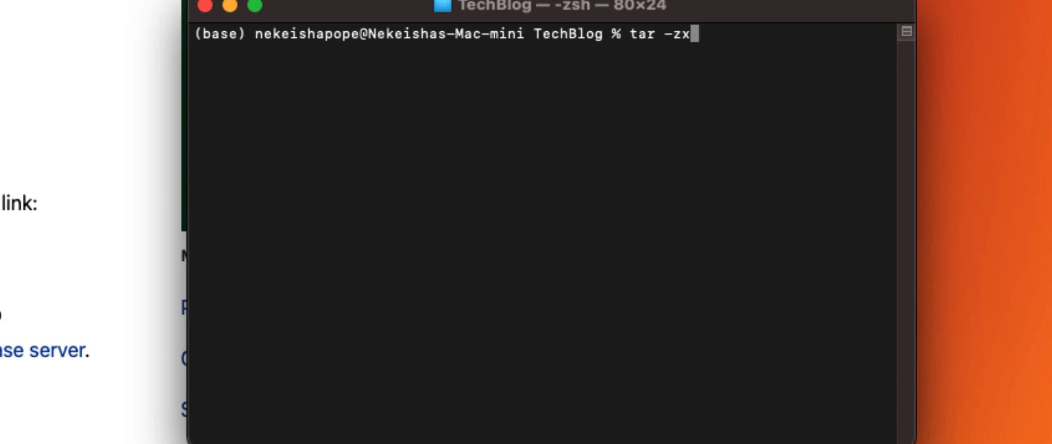
pyautogui.write('vf')
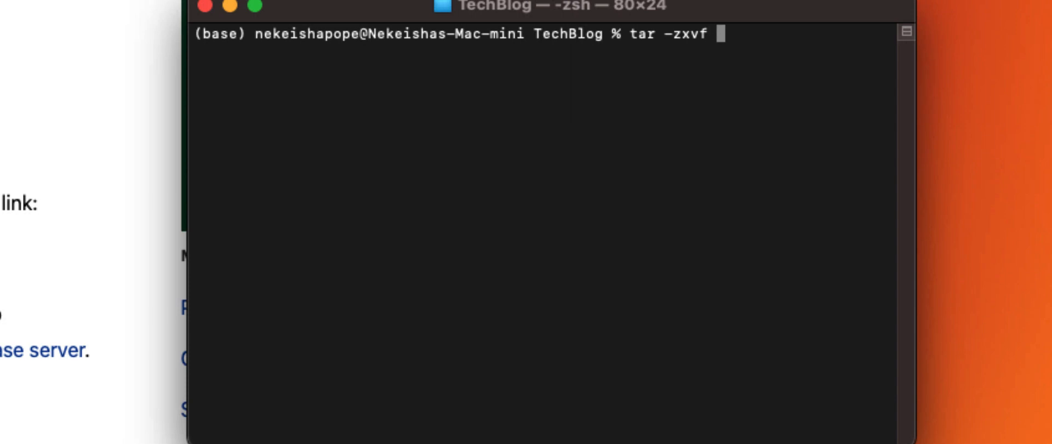
pyautogui.write(' dvdrental.zip')
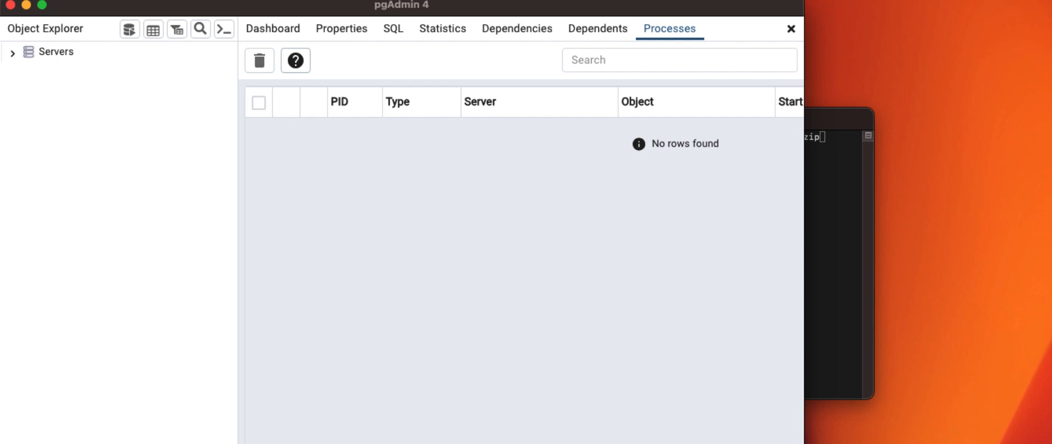
# - Switch to pgAdmin 4, widen its window, and expand the Servers group to reach the 127.0.0.1 server
pyautogui.click(951, 0)
pyautogui.click(961, 5)
pyautogui.moveTo(804, 142); pyautogui.dragTo(984, 130)
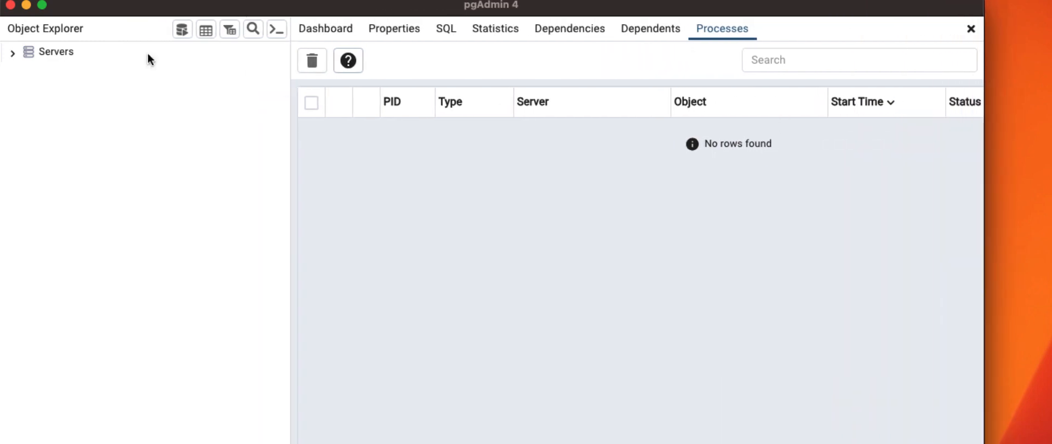
pyautogui.click(12, 52)
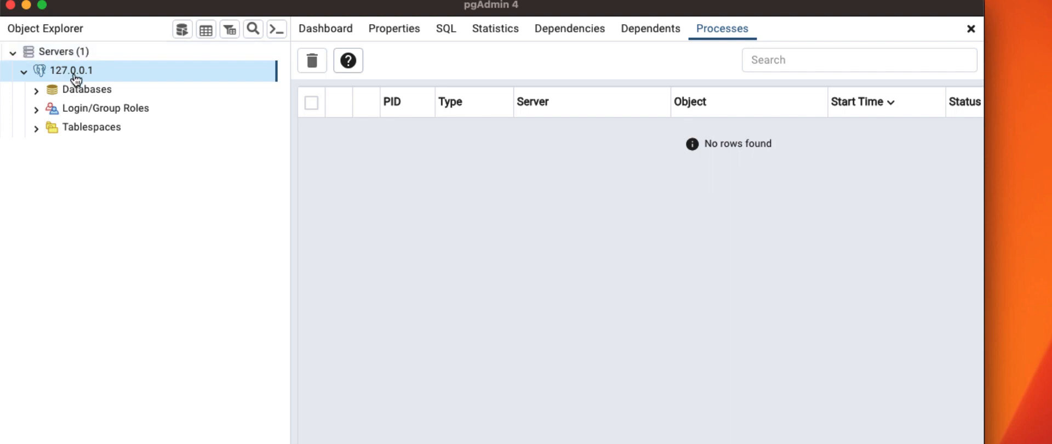
pyautogui.rightClick(84, 91)
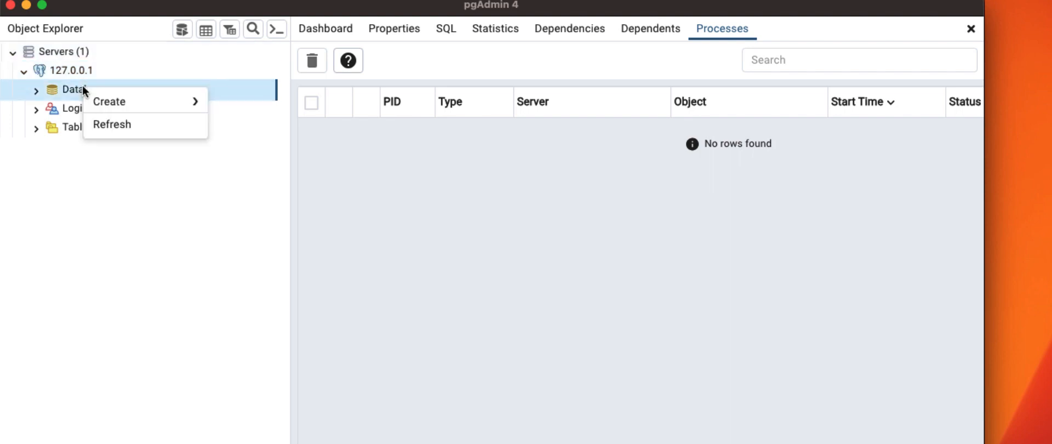
pyautogui.moveTo(112, 107)
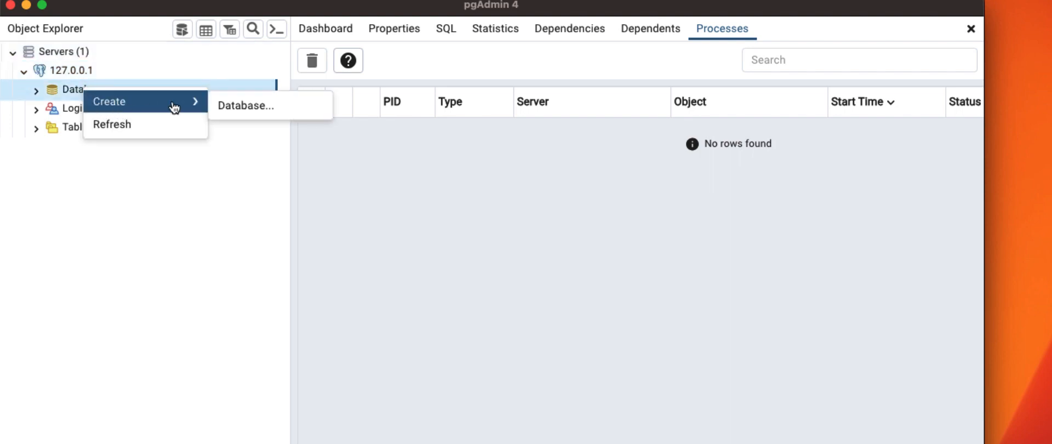
pyautogui.click(239, 106)
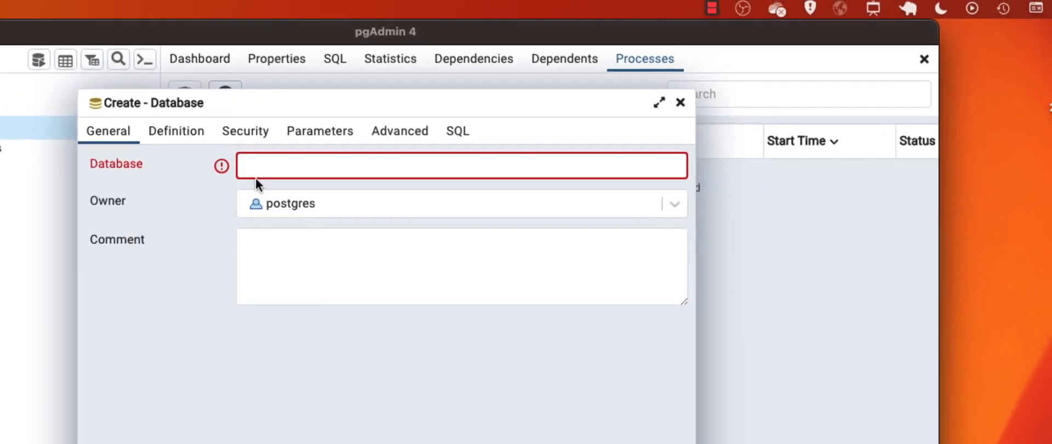
pyautogui.click(255, 176)
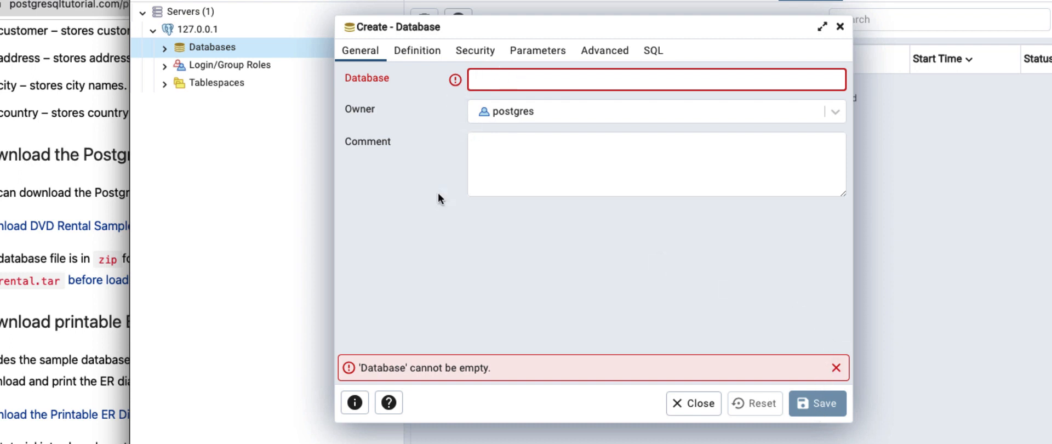
pyautogui.click(839, 27)
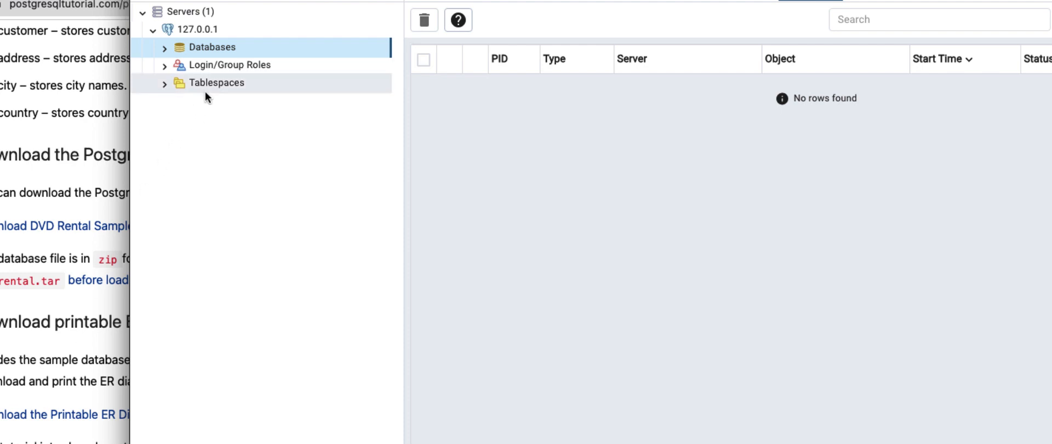
# - Expand the server's Databases group and the dvdrentaldb database inside it
pyautogui.click(164, 49)
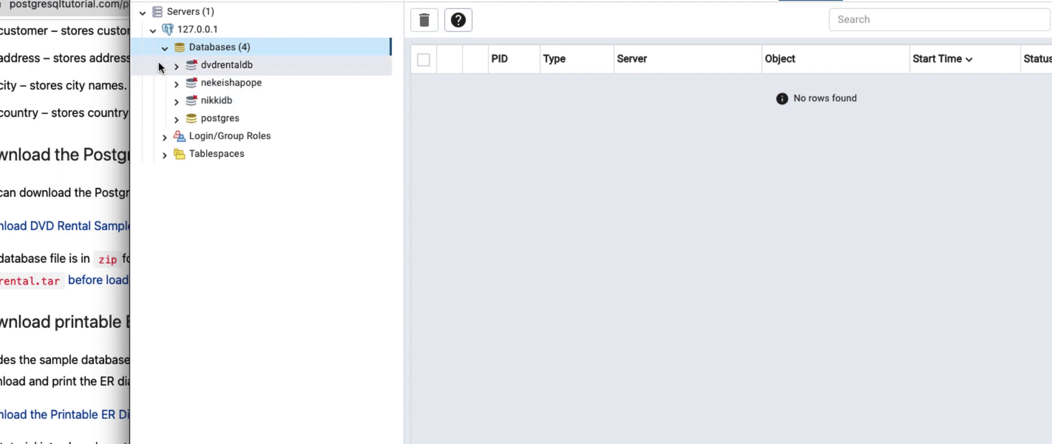
pyautogui.click(191, 69)
# - Start a restore of the dvdrentaldb database with the format set to Custom or tar
pyautogui.rightClick(214, 71)
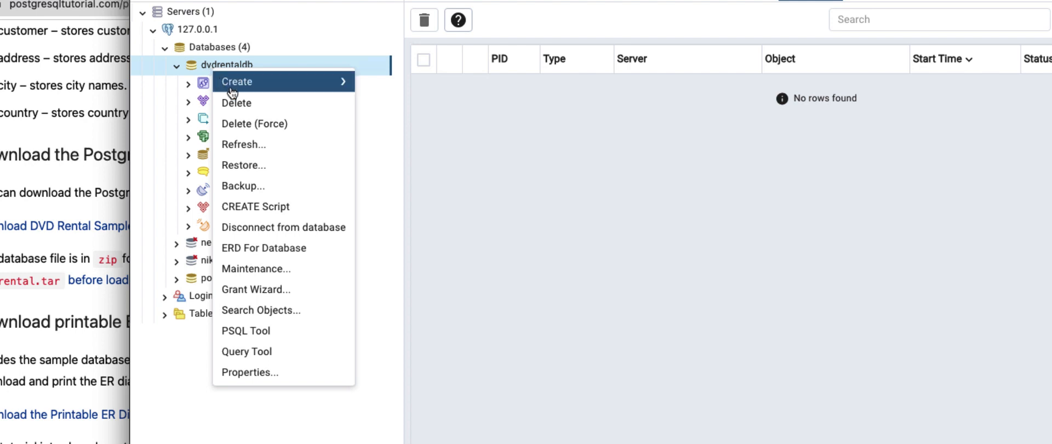
pyautogui.click(244, 166)
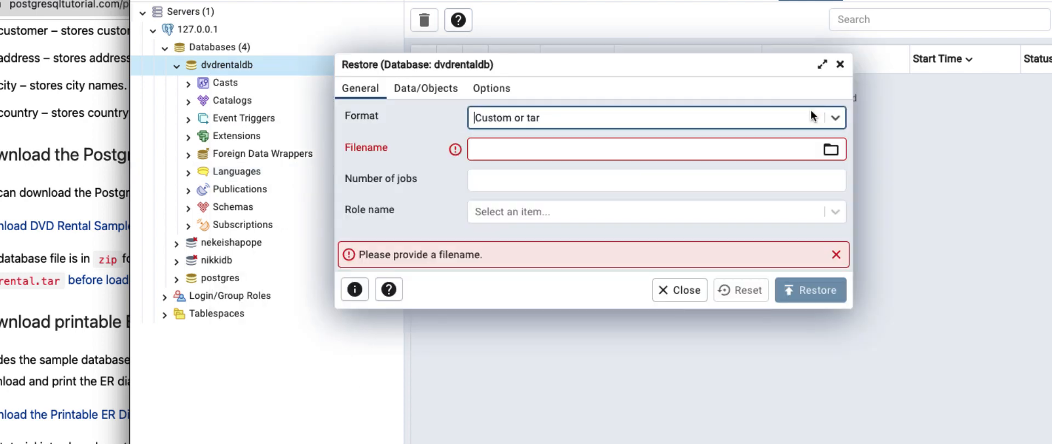
pyautogui.click(835, 118)
pyautogui.click(835, 118)
pyautogui.click(833, 118)
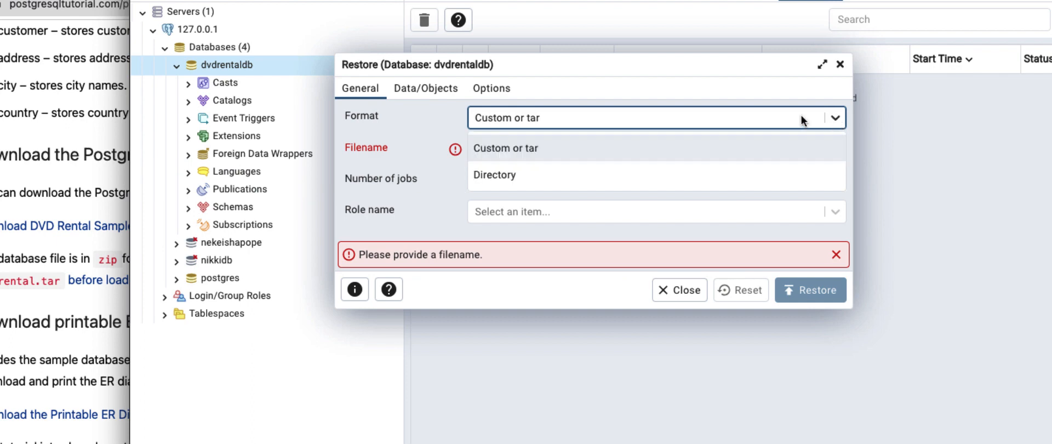
pyautogui.click(498, 152)
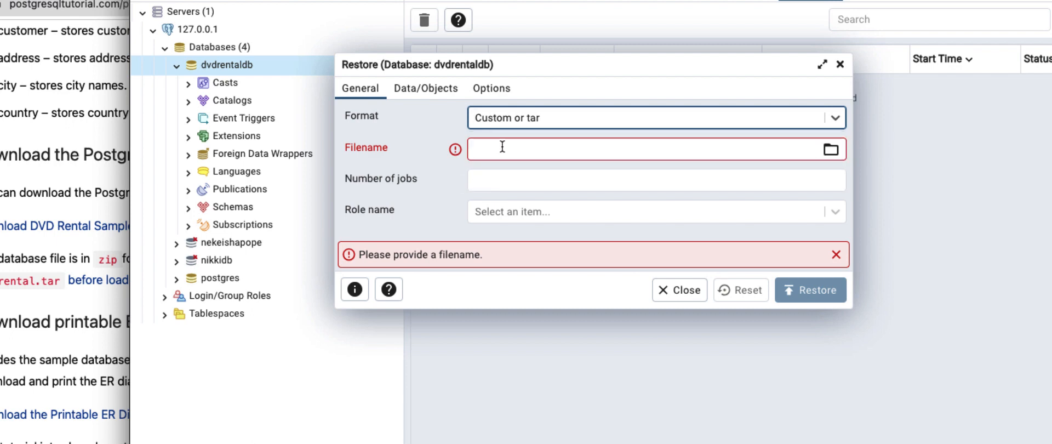
# - Browse the Downloads folder for the restore file with the file format set to All Files, and cancel the selection
pyautogui.click(830, 150)
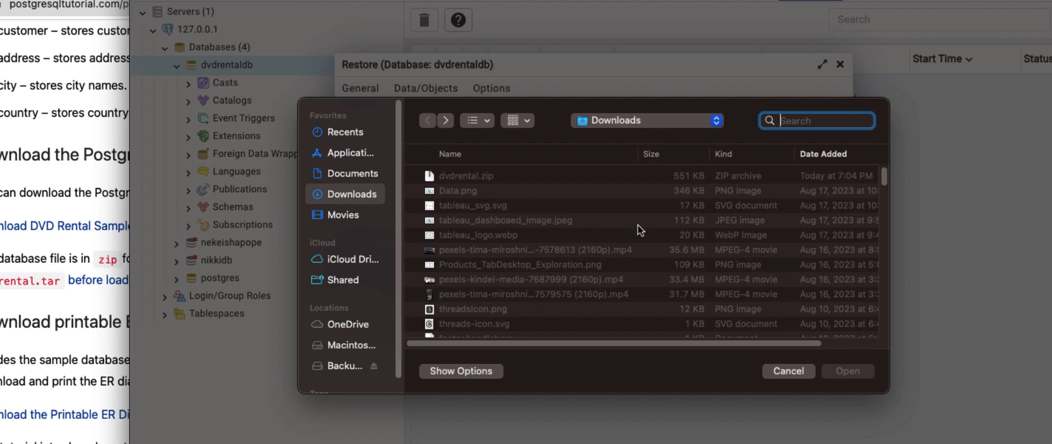
pyautogui.click(448, 191)
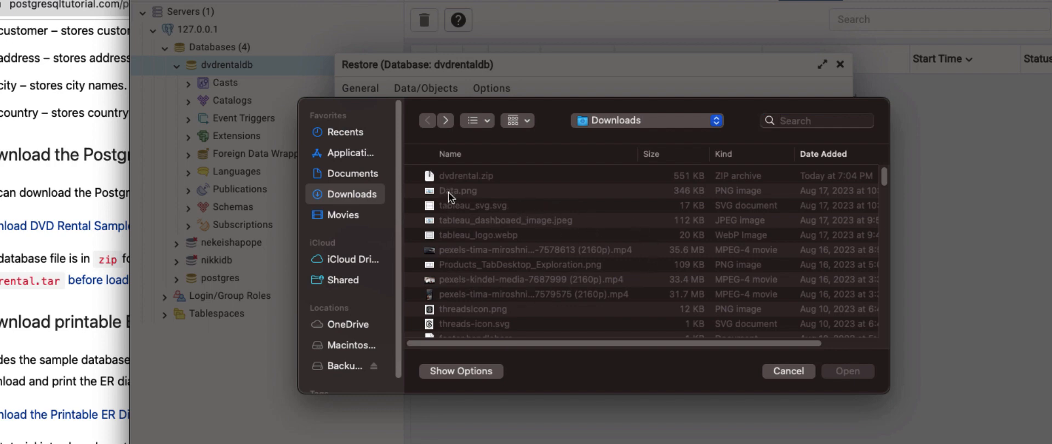
pyautogui.click(455, 370)
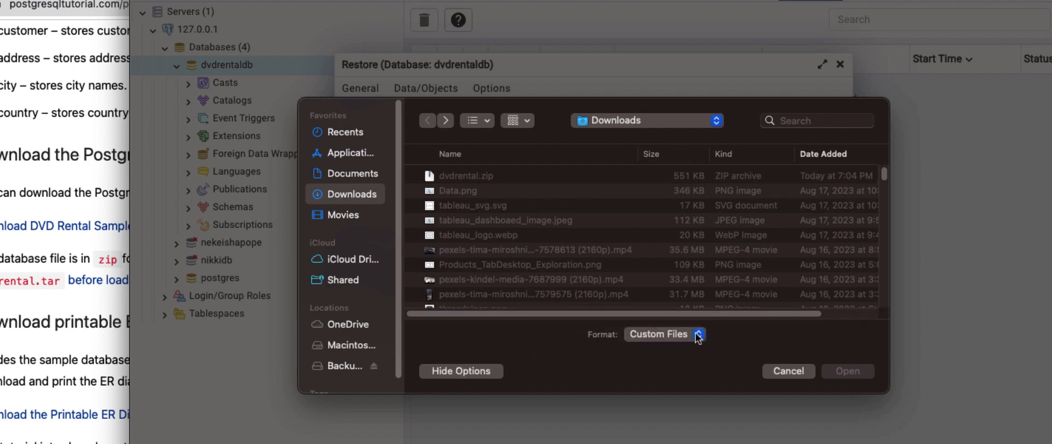
pyautogui.click(672, 340)
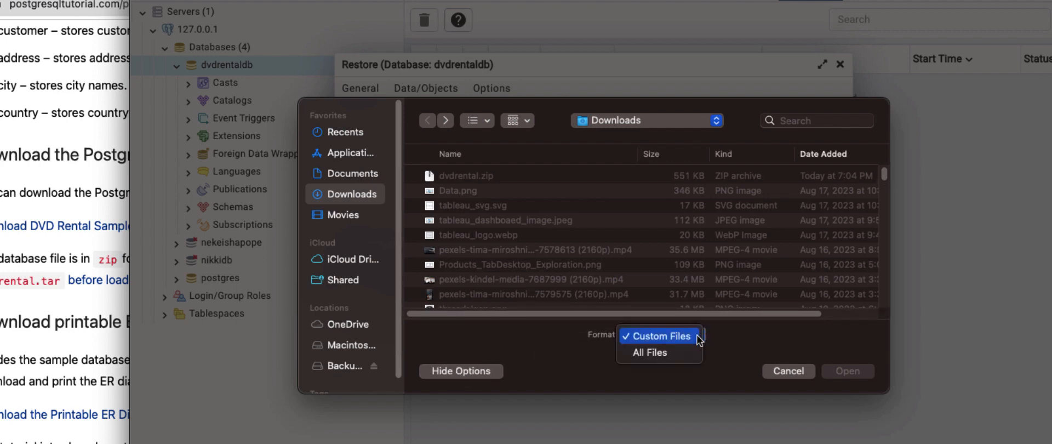
pyautogui.click(666, 354)
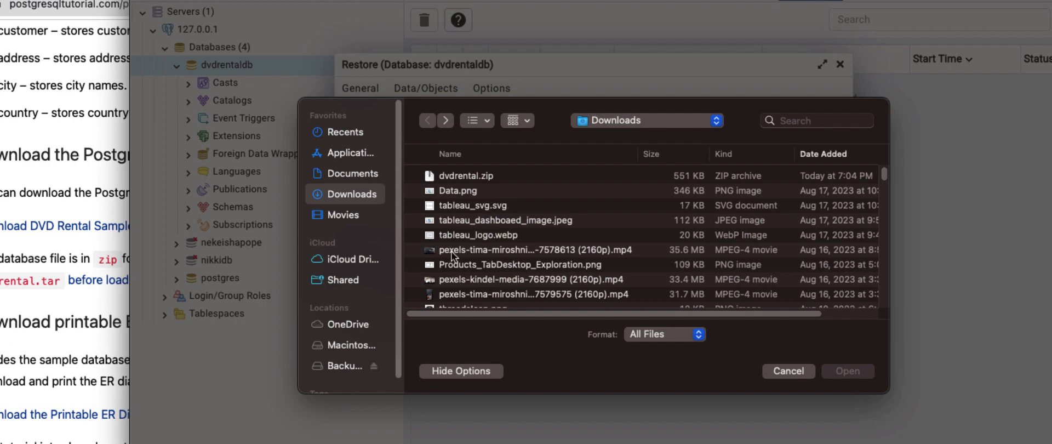
pyautogui.scroll(-5, 467, 251)
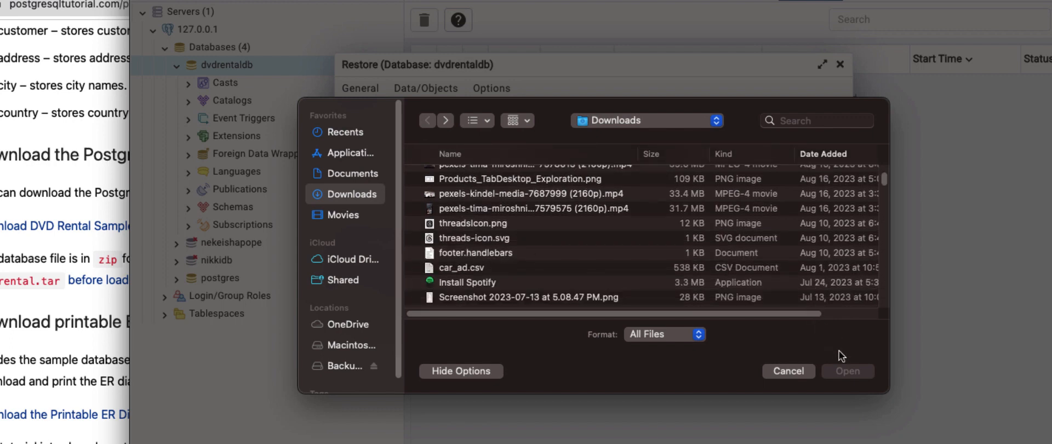
pyautogui.click(788, 372)
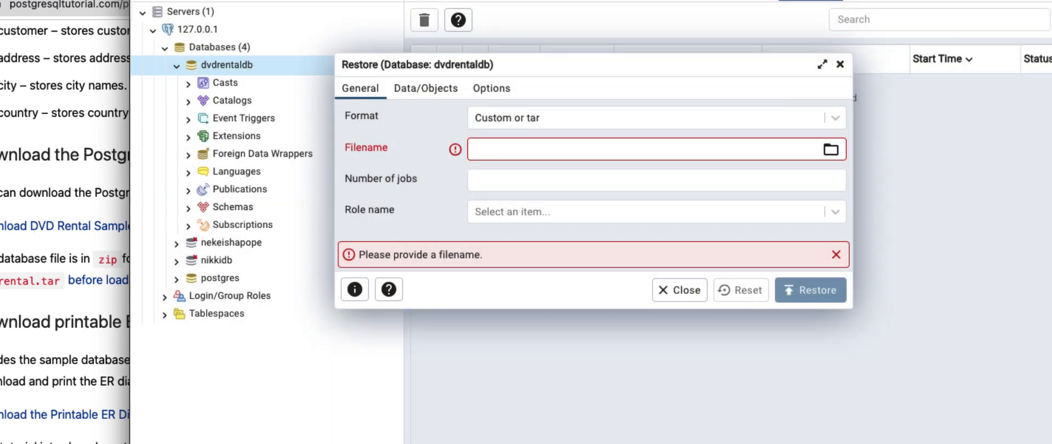
# - Enable the Pre-data, Data and Post-data sections for the restore, and close the dialog without restoring
pyautogui.click(422, 88)
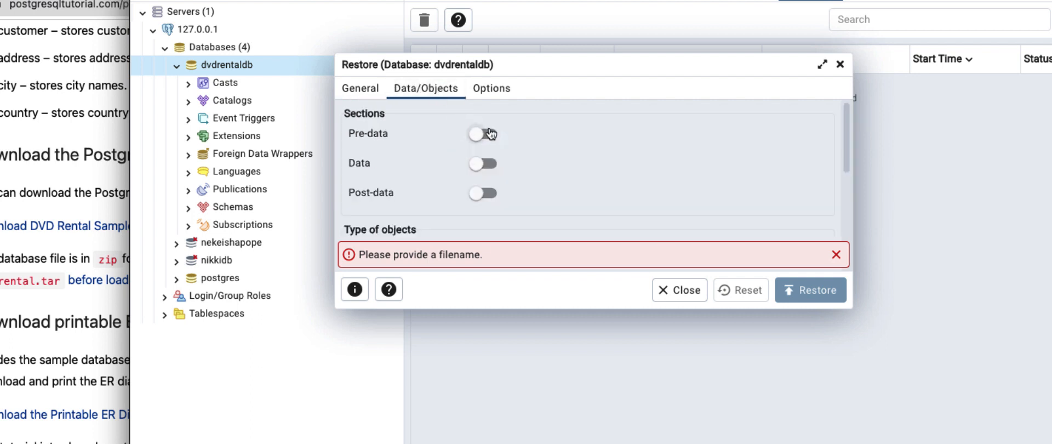
pyautogui.click(487, 134)
pyautogui.click(486, 163)
pyautogui.click(486, 192)
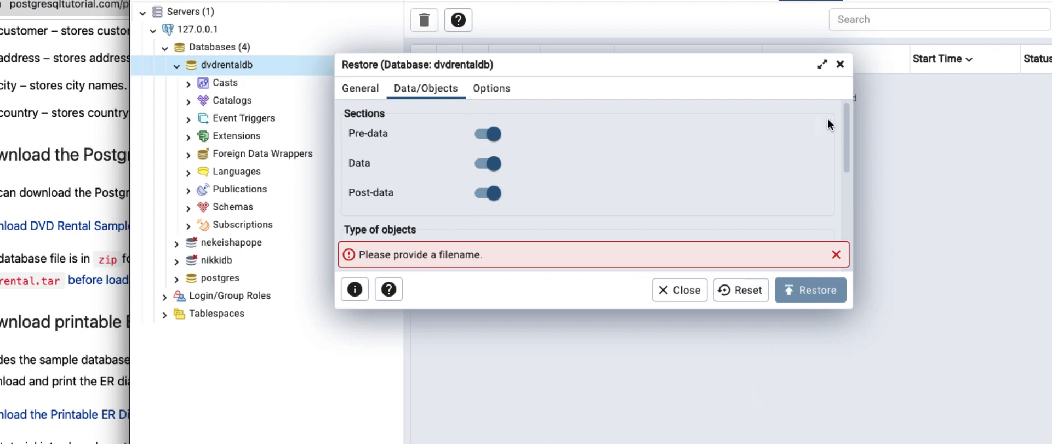
pyautogui.click(839, 66)
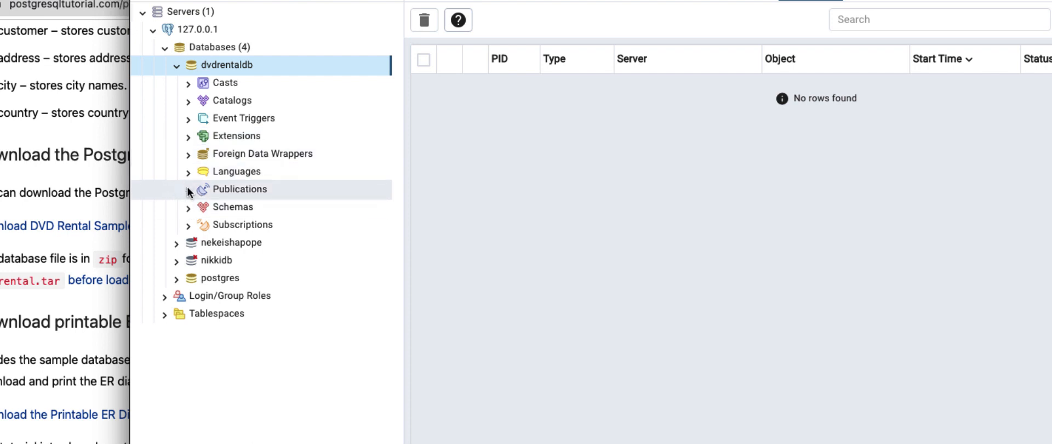
# - Expand dvdrentaldb's Schemas, the public schema and its Tables group to list the sample tables
pyautogui.click(188, 208)
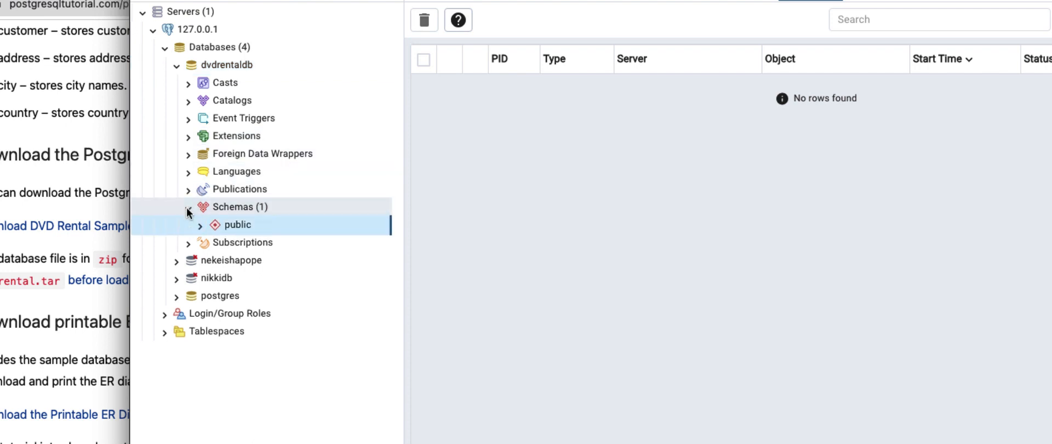
pyautogui.scroll(-2, 192, 189)
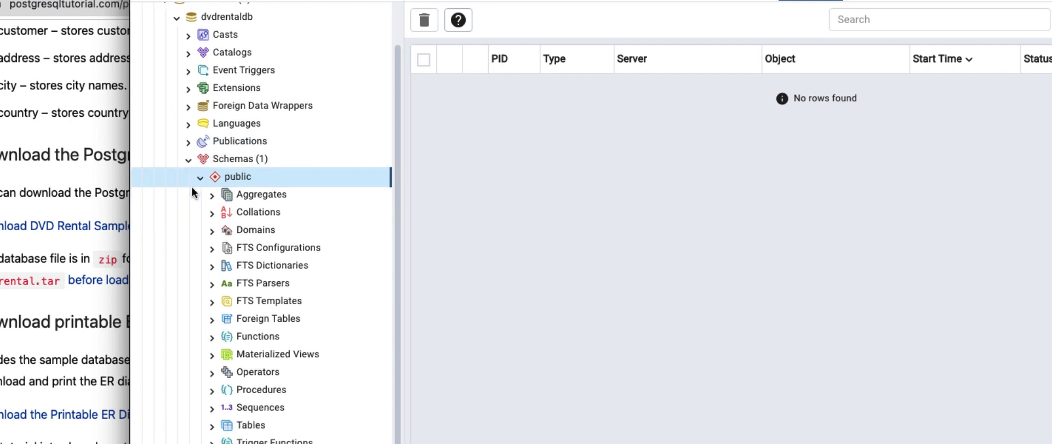
pyautogui.scroll(-3, 192, 189)
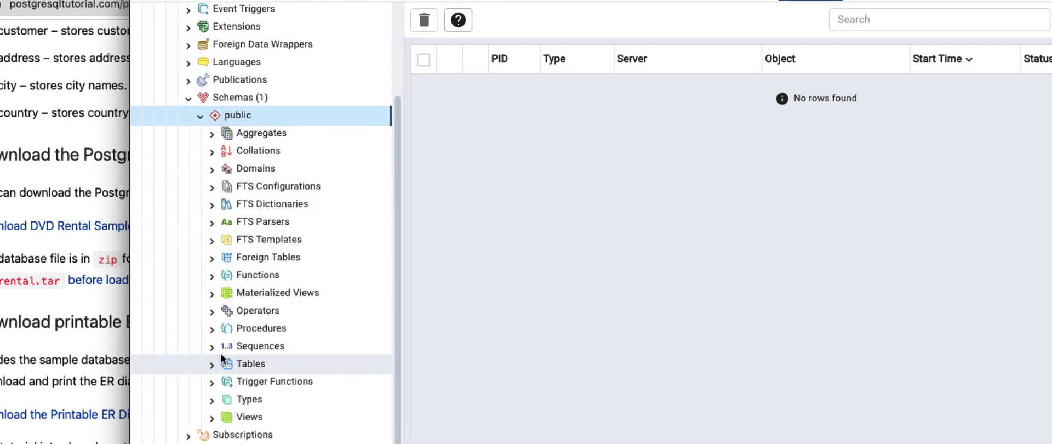
pyautogui.click(212, 364)
pyautogui.scroll(-10, 241, 258)
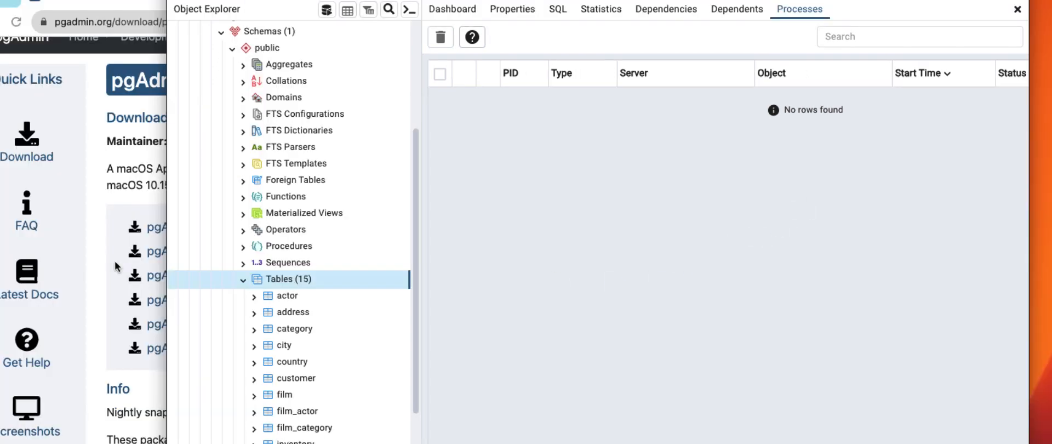
# - Open the Query Tool for dvdrentaldb's tables and run the query "select * from actor"
pyautogui.rightClick(316, 277)
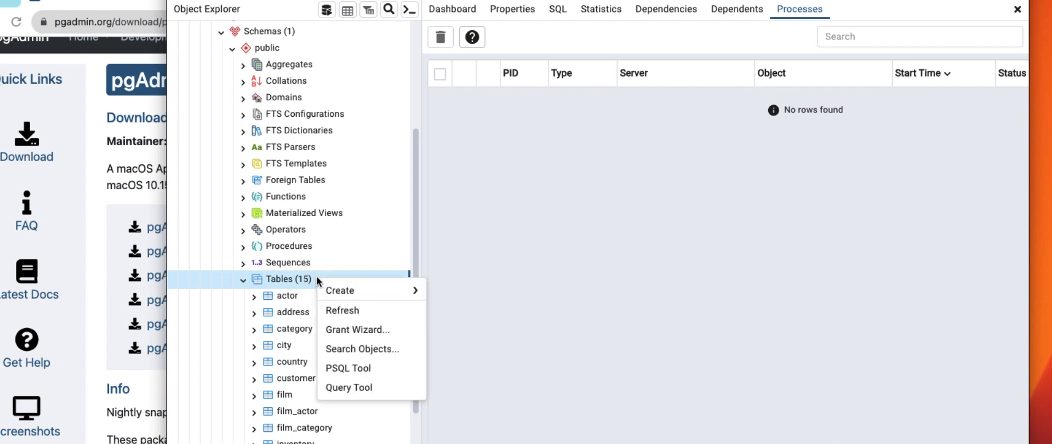
pyautogui.click(349, 388)
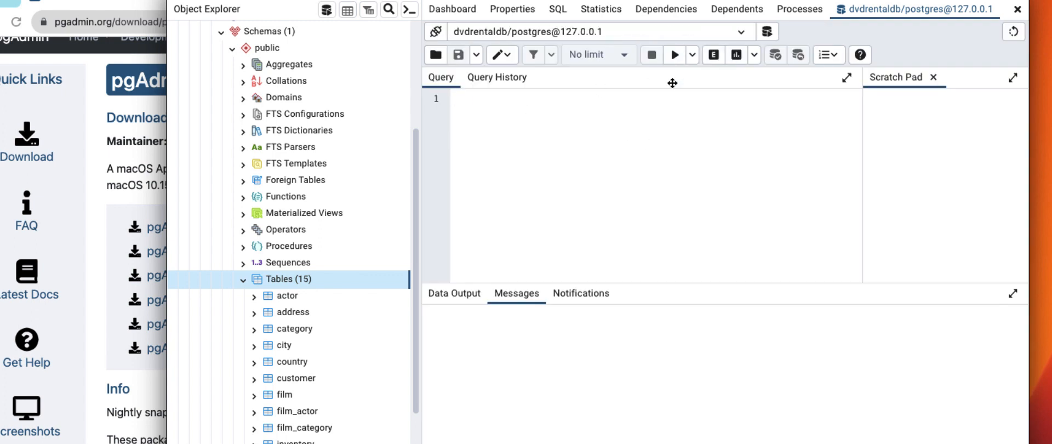
pyautogui.write('select * from')
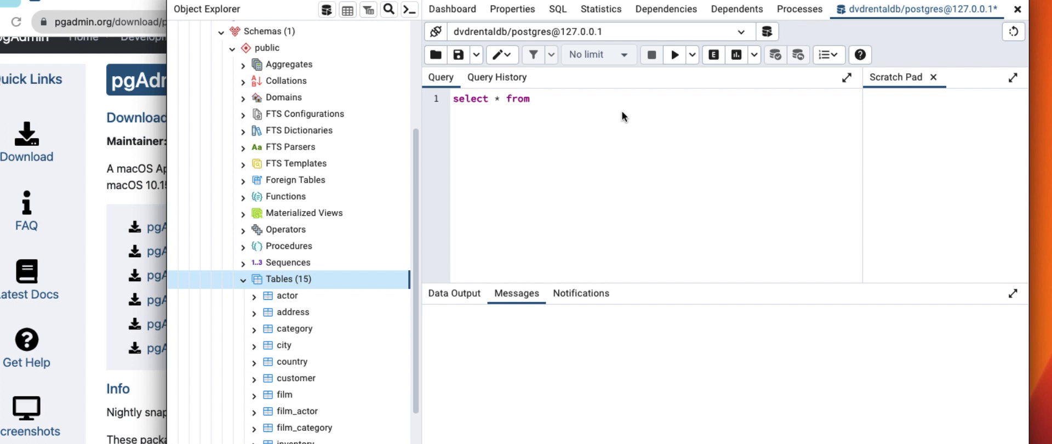
pyautogui.write('actor')
pyautogui.moveTo(564, 99); pyautogui.dragTo(447, 100)
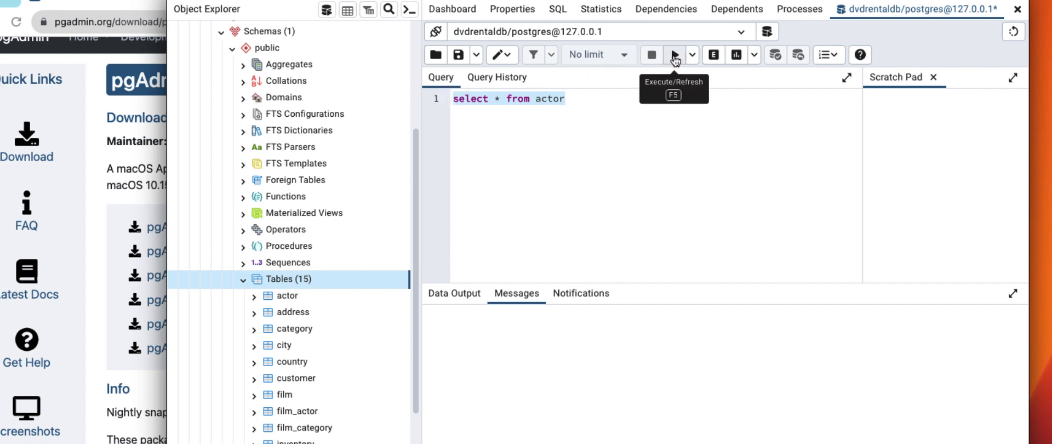
pyautogui.click(675, 55)
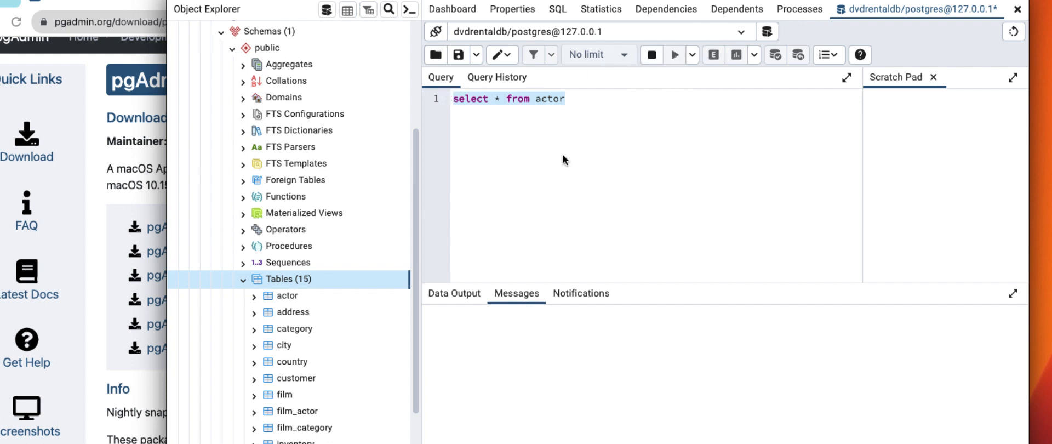